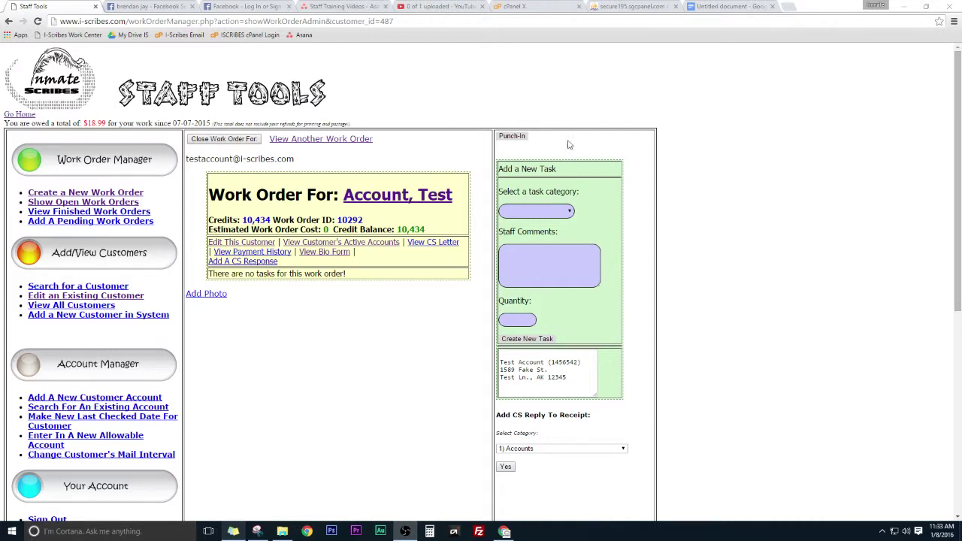
- Create a Research task for "D1 - Google Search" with a quantity of 1 in the test account's work order
{"action": "left_click", "coordinate": [544, 210]}
{"action": "left_click", "coordinate": [539, 295]}
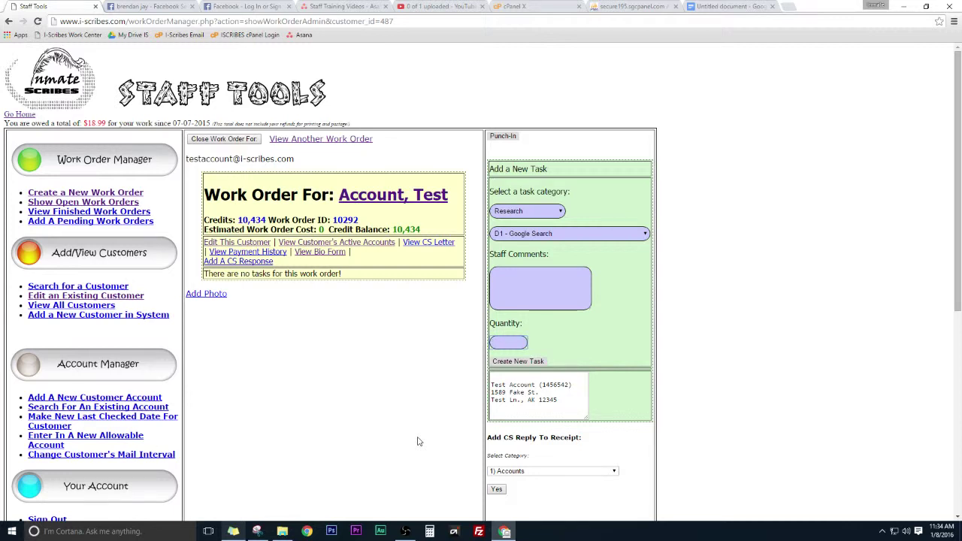
{"action": "type", "text": "1"}
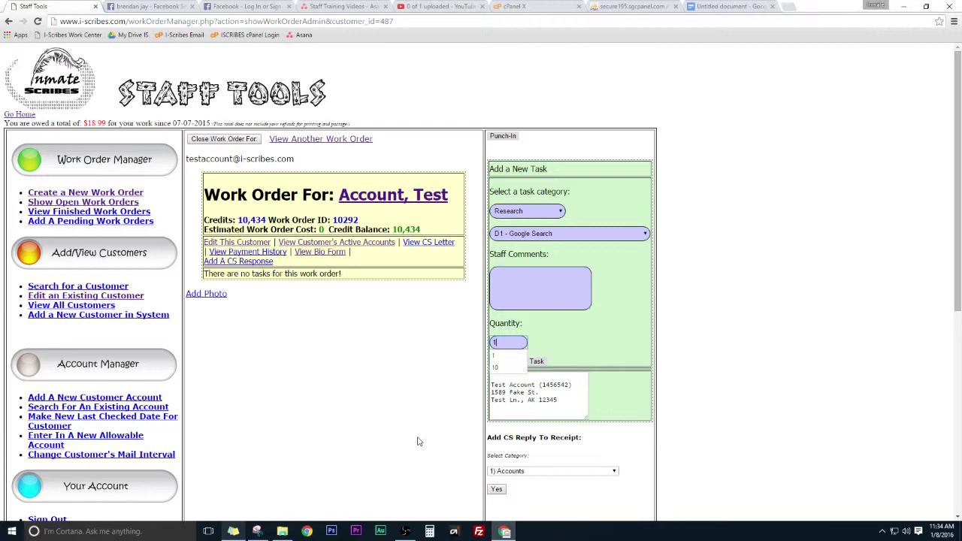
{"action": "key", "text": "Return"}
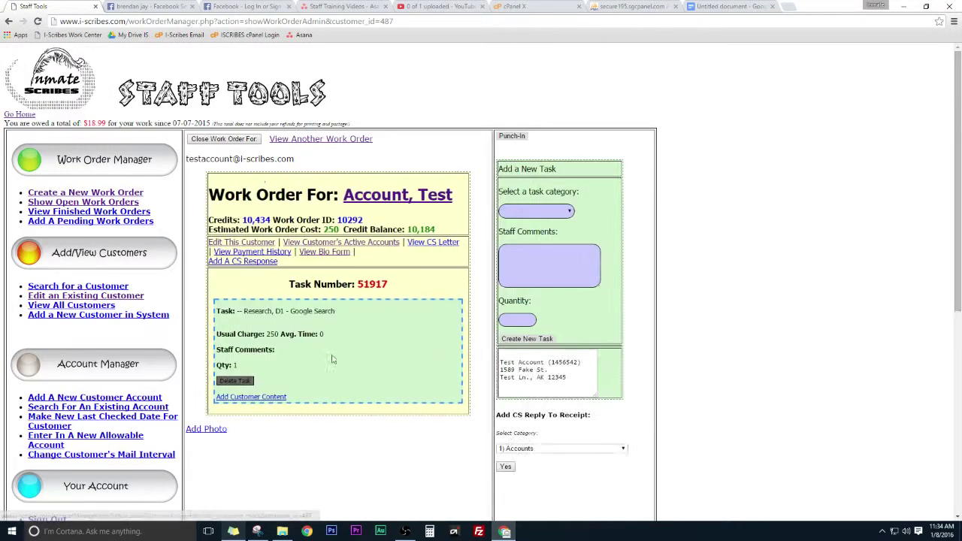
- Add the customer content "Charge for Googling French revolution." to the Google Search task
{"action": "left_click", "coordinate": [256, 397]}
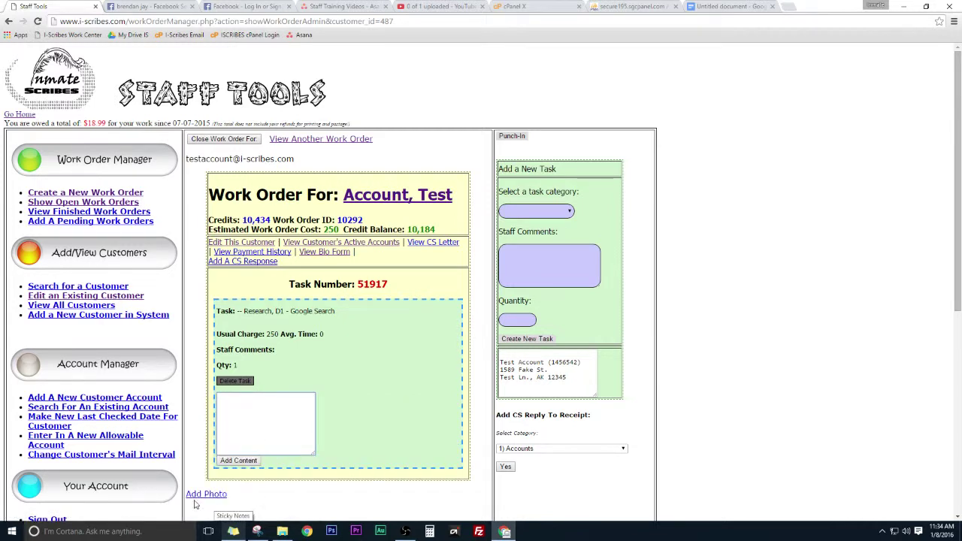
{"action": "type", "text": "Charge for u"}
{"action": "key", "text": "BackSpace"}
{"action": "type", "text": "Googling Fren"}
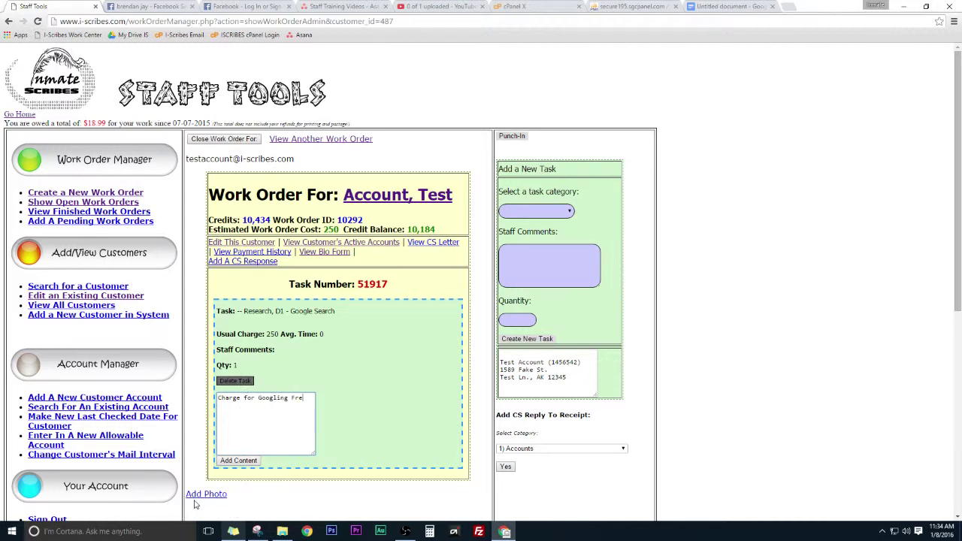
{"action": "type", "text": "ch revolution."}
{"action": "left_click", "coordinate": [236, 462]}
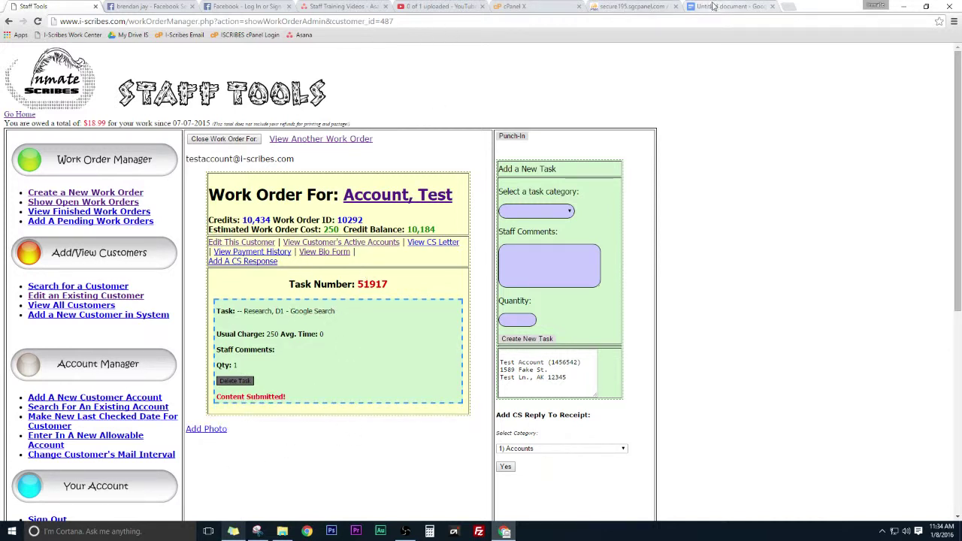
- Open a new browser tab, place it before the Facebook login tab, and close that login tab
{"action": "left_click", "coordinate": [786, 6]}
{"action": "left_click_drag", "start_coordinate": [786, 6], "coordinate": [248, 8]}
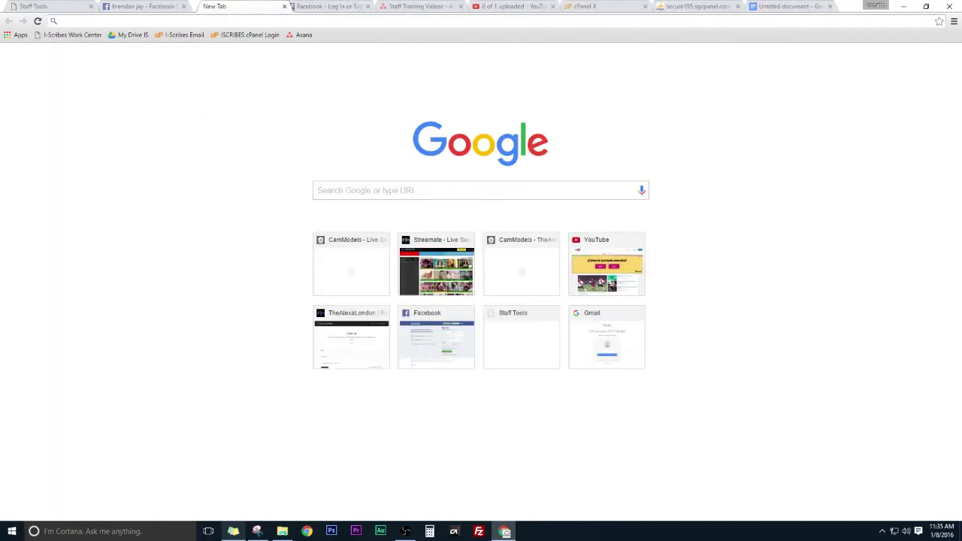
{"action": "left_click", "coordinate": [368, 6]}
- Search Google for "french revolution"
{"action": "left_click", "coordinate": [352, 189]}
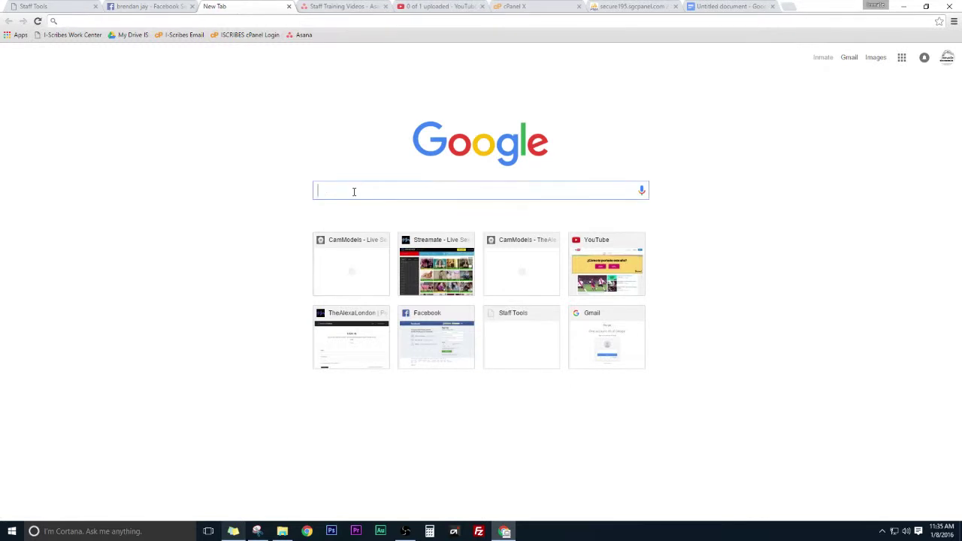
{"action": "left_click", "coordinate": [138, 23]}
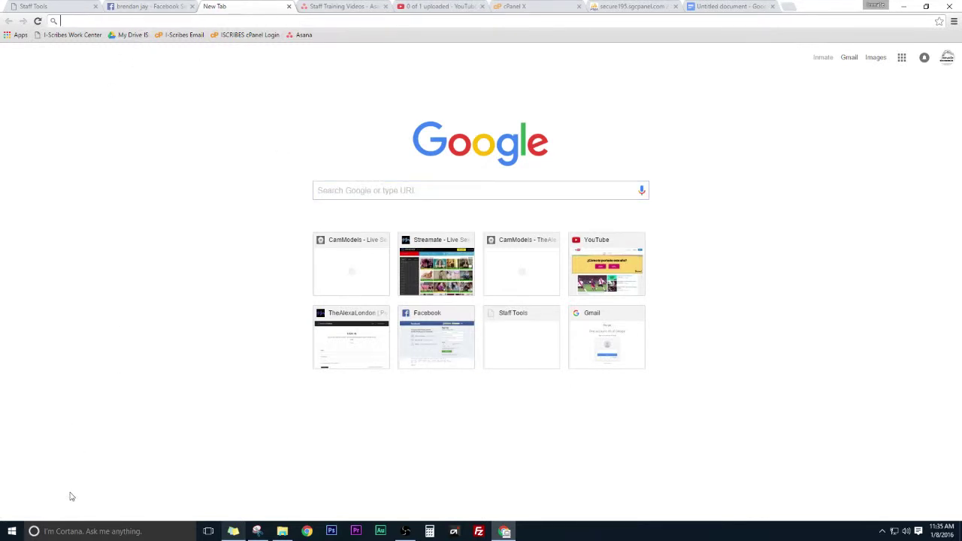
{"action": "type", "text": "french re"}
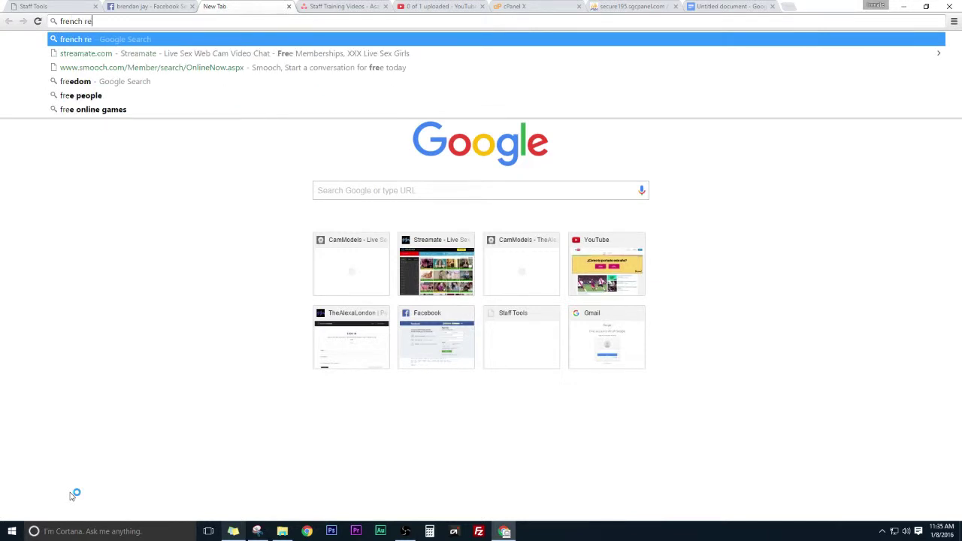
{"action": "type", "text": "volution"}
{"action": "key", "text": "Return"}
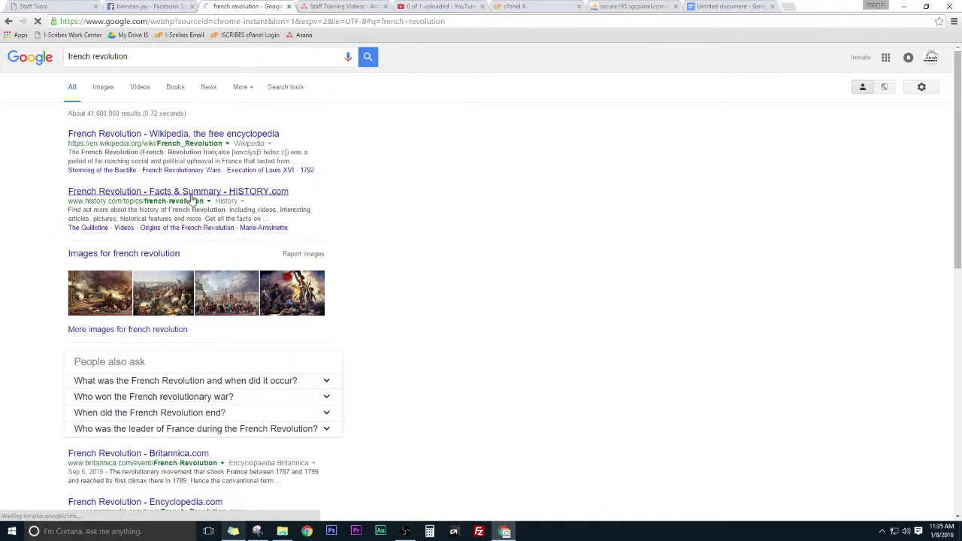
- Open the Wikipedia article on the French Revolution from the results and skim through its sections
{"action": "left_click", "coordinate": [198, 135]}
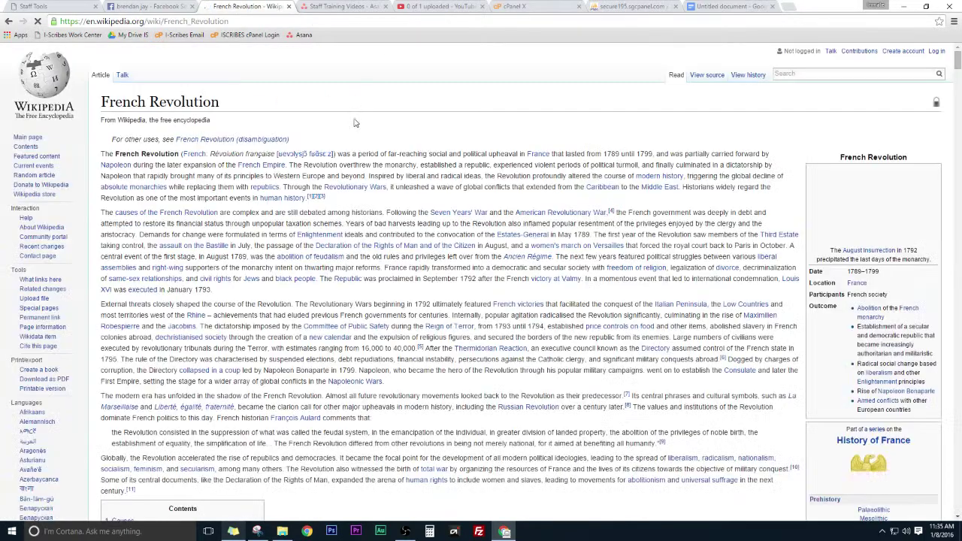
{"action": "scroll", "coordinate": [385, 351], "scroll_direction": "down", "scroll_amount": 20}
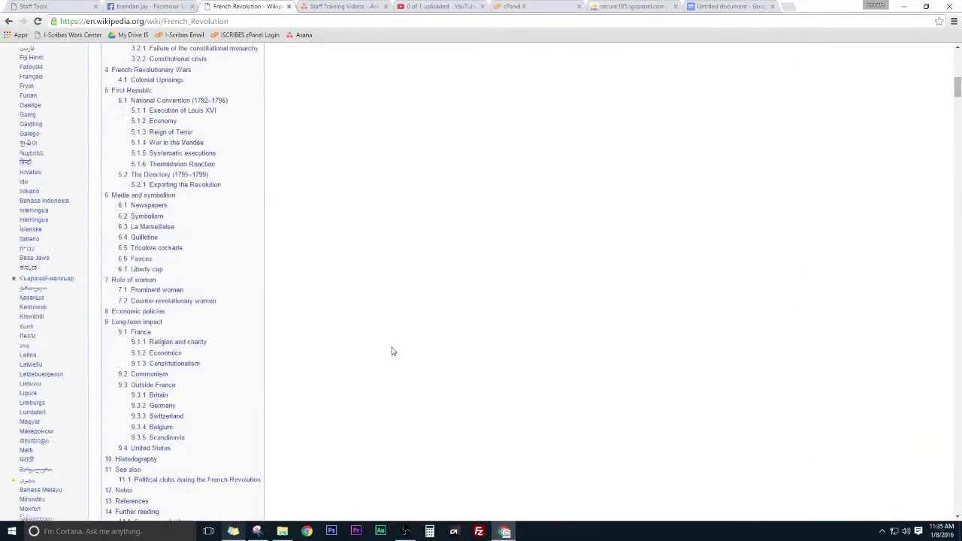
{"action": "scroll", "coordinate": [394, 328], "scroll_direction": "down", "scroll_amount": 20}
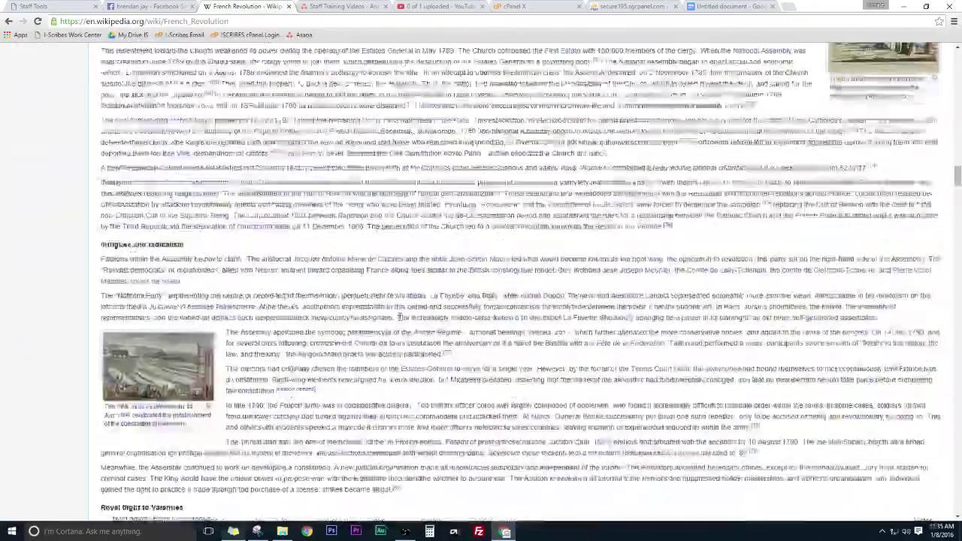
{"action": "scroll", "coordinate": [407, 314], "scroll_direction": "down", "scroll_amount": 20}
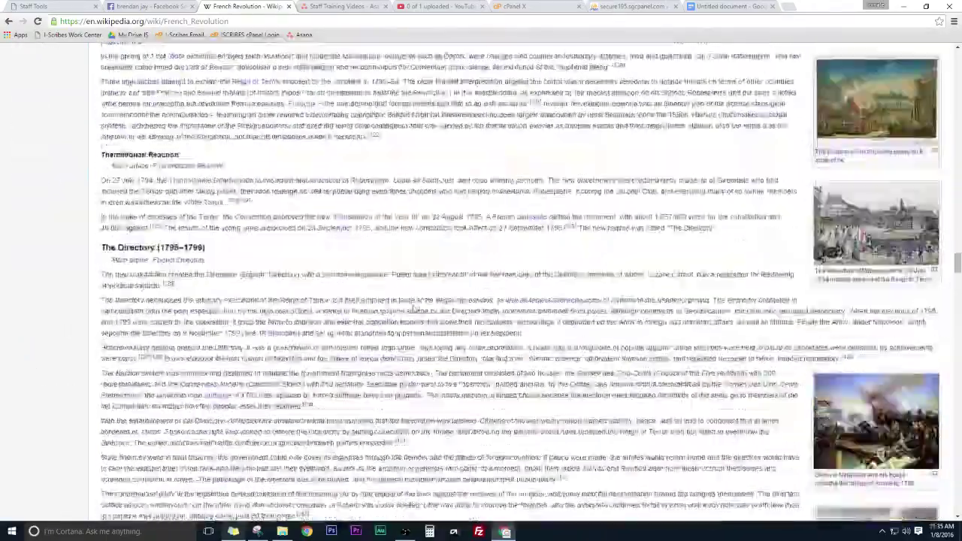
- Open the print preview of the French Revolution article and look through its pages and total sheet count
{"action": "key", "text": "ctrl+p"}
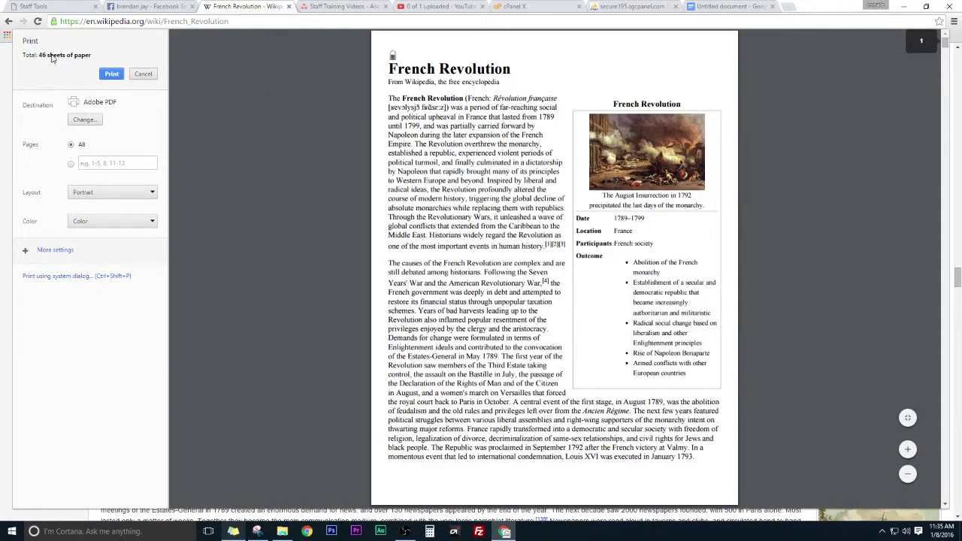
{"action": "scroll", "coordinate": [467, 368], "scroll_direction": "down", "scroll_amount": 4}
{"action": "scroll", "coordinate": [470, 368], "scroll_direction": "down", "scroll_amount": 12}
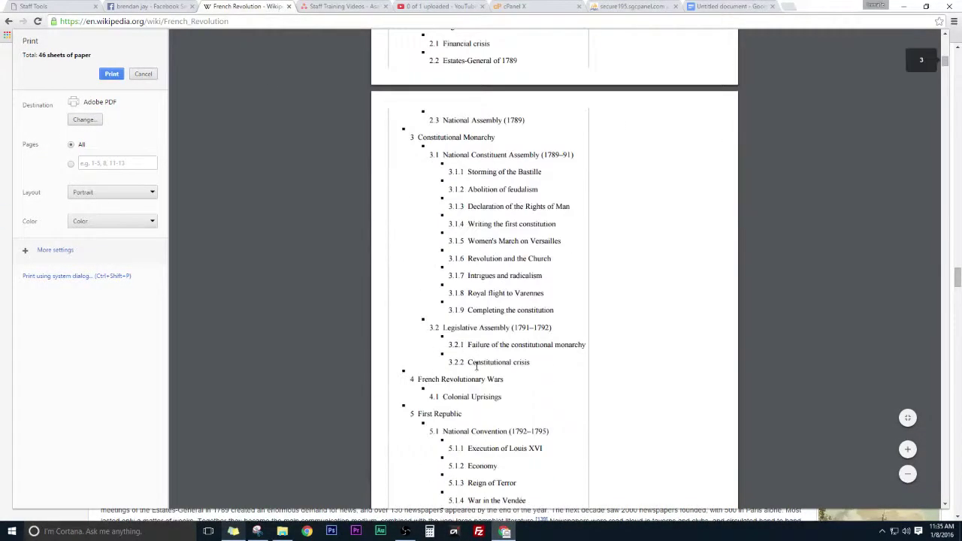
{"action": "scroll", "coordinate": [480, 372], "scroll_direction": "up", "scroll_amount": 14}
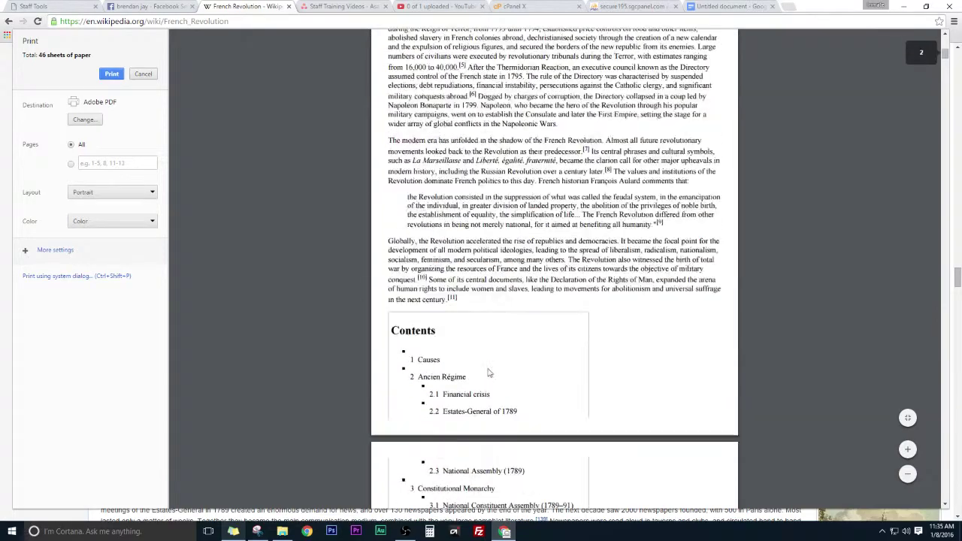
{"action": "scroll", "coordinate": [486, 366], "scroll_direction": "down", "scroll_amount": 10}
{"action": "scroll", "coordinate": [491, 369], "scroll_direction": "down", "scroll_amount": 10}
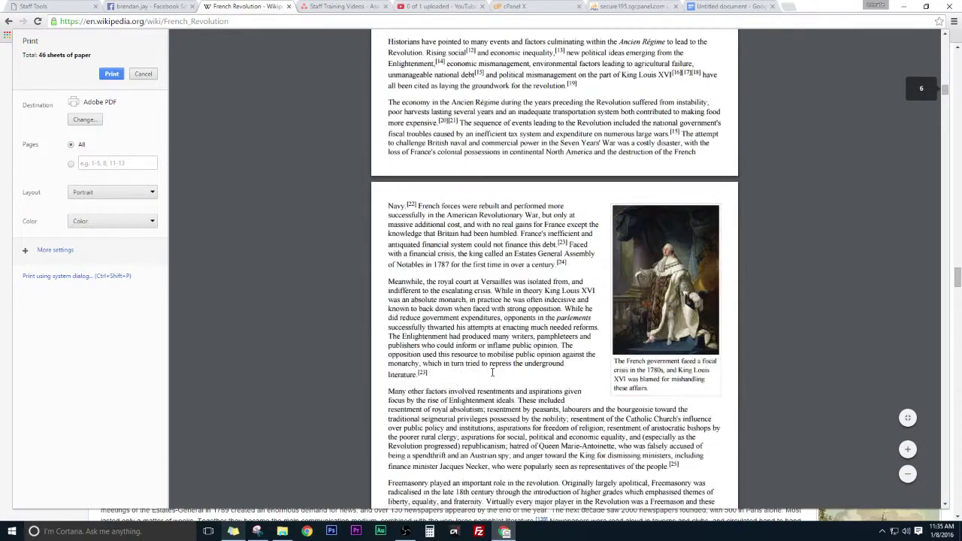
{"action": "scroll", "coordinate": [494, 368], "scroll_direction": "down", "scroll_amount": 10}
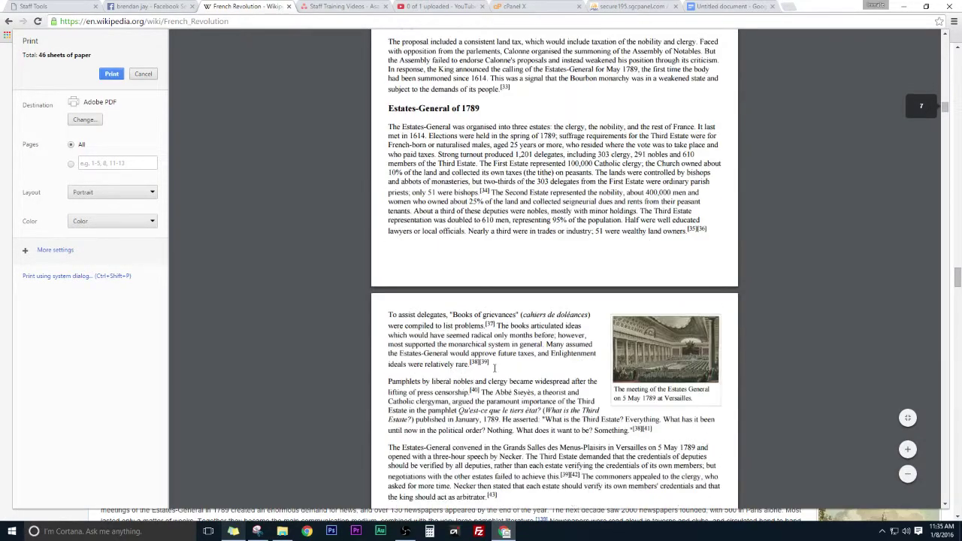
{"action": "scroll", "coordinate": [493, 367], "scroll_direction": "down", "scroll_amount": 5}
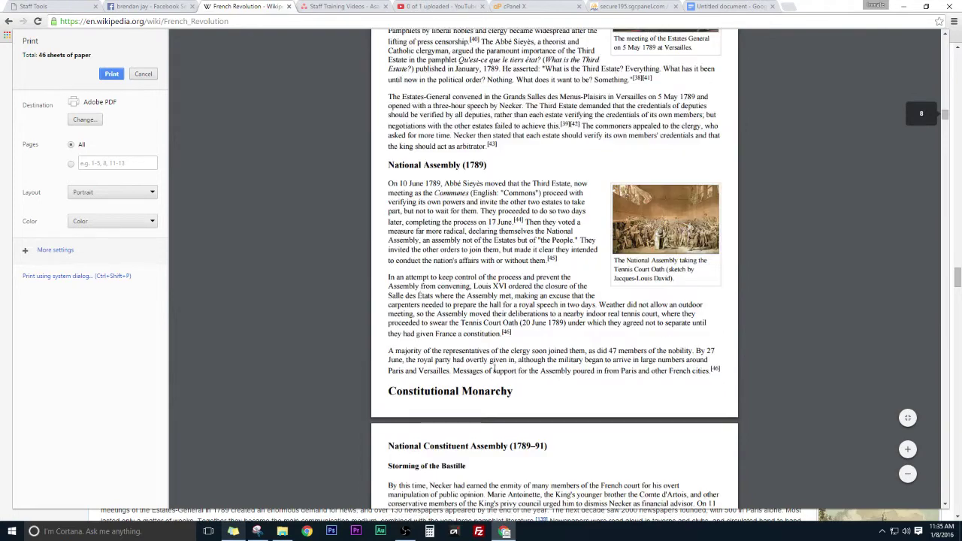
- Review the first pages, limit the print range to pages 1-5, and close the preview without printing
{"action": "left_click", "coordinate": [131, 160]}
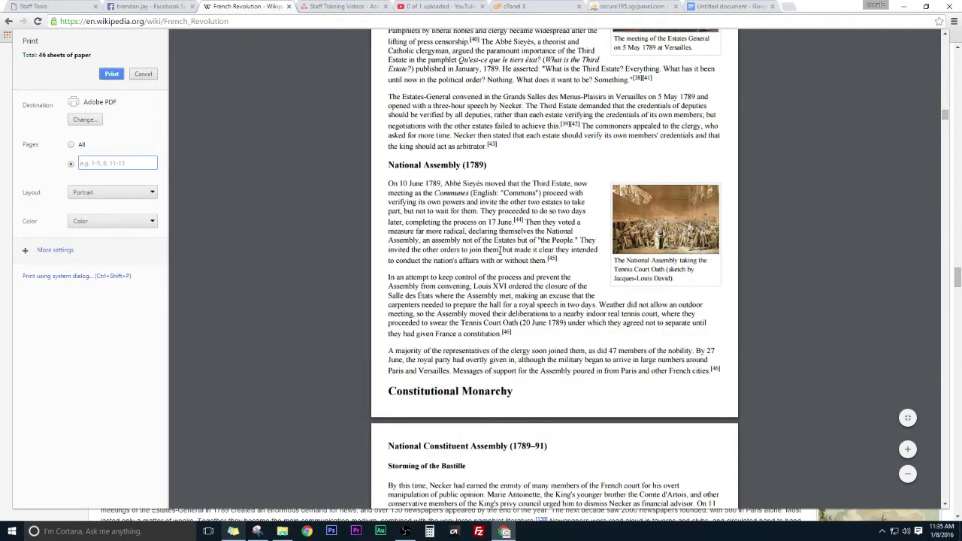
{"action": "scroll", "coordinate": [258, 274], "scroll_direction": "up", "scroll_amount": 10}
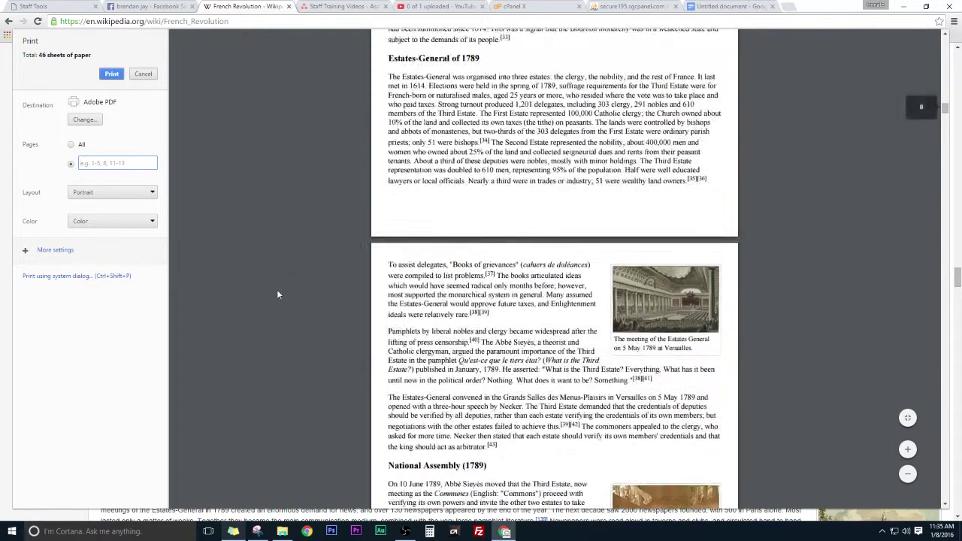
{"action": "scroll", "coordinate": [297, 307], "scroll_direction": "up", "scroll_amount": 15}
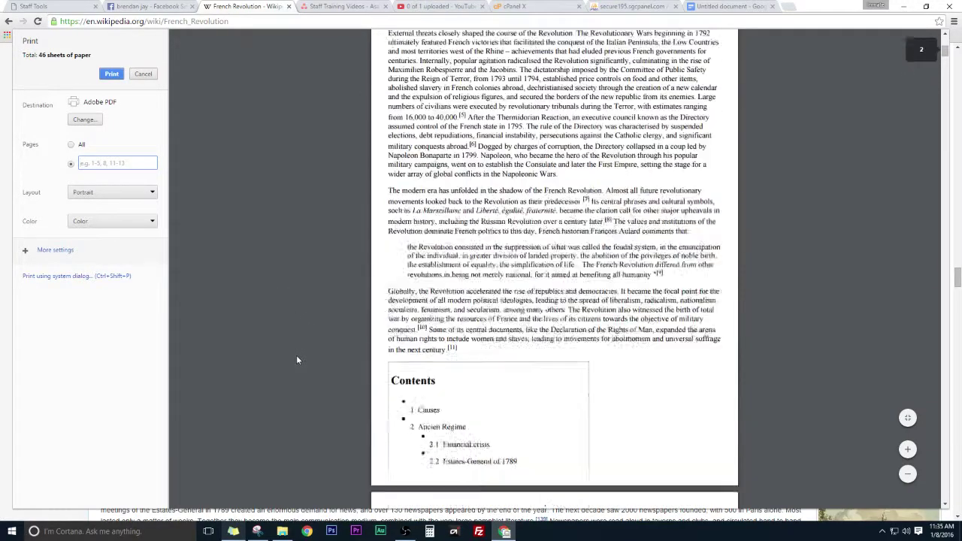
{"action": "scroll", "coordinate": [635, 245], "scroll_direction": "up", "scroll_amount": 3}
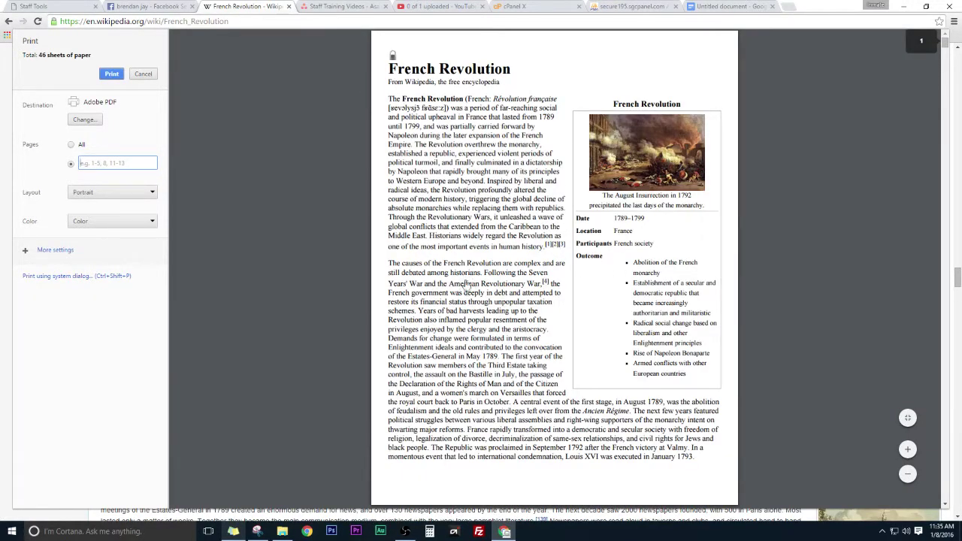
{"action": "scroll", "coordinate": [430, 362], "scroll_direction": "down", "scroll_amount": 15}
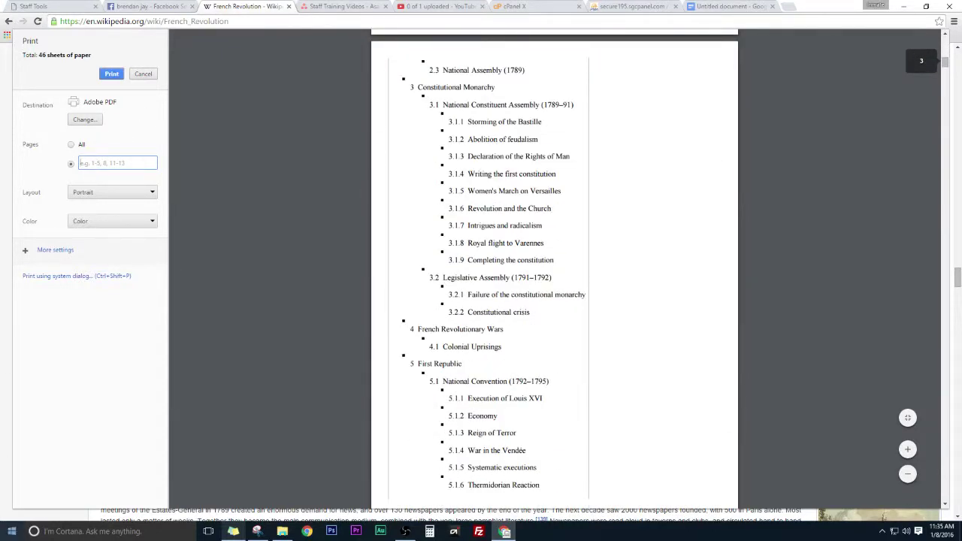
{"action": "type", "text": "1-5"}
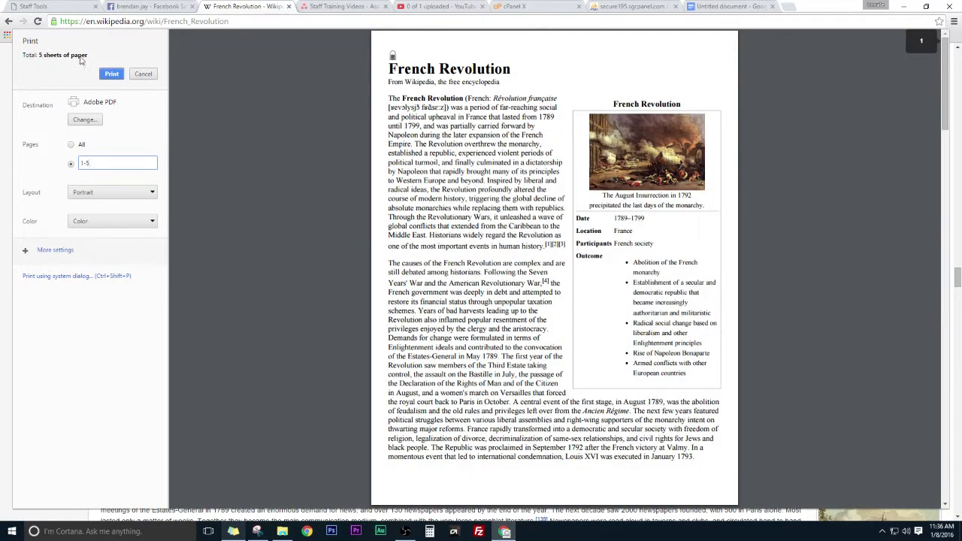
{"action": "left_click", "coordinate": [144, 73]}
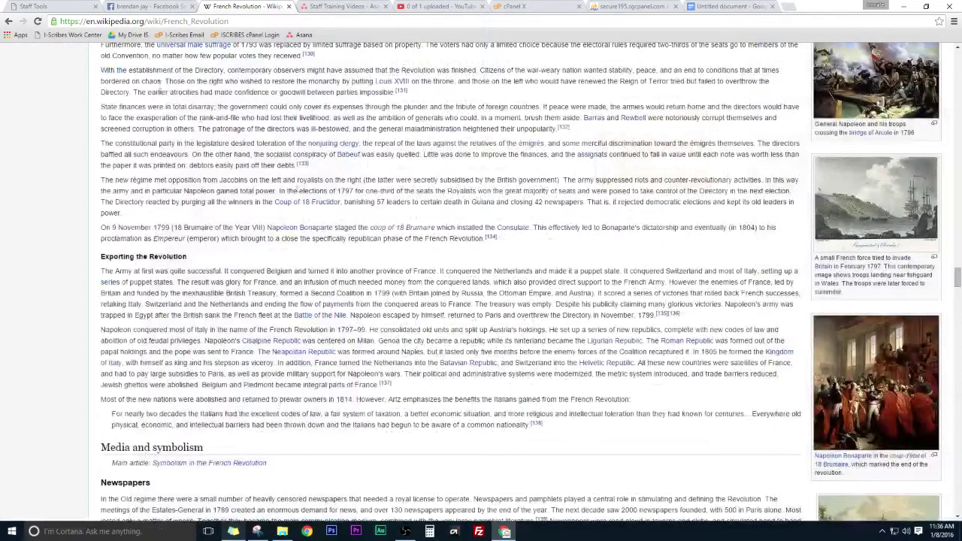
- Switch back to the Staff Tools work order and create a Printing task for "Print Search Results (B/W)" with a quantity of 5
{"action": "left_click", "coordinate": [45, 6]}
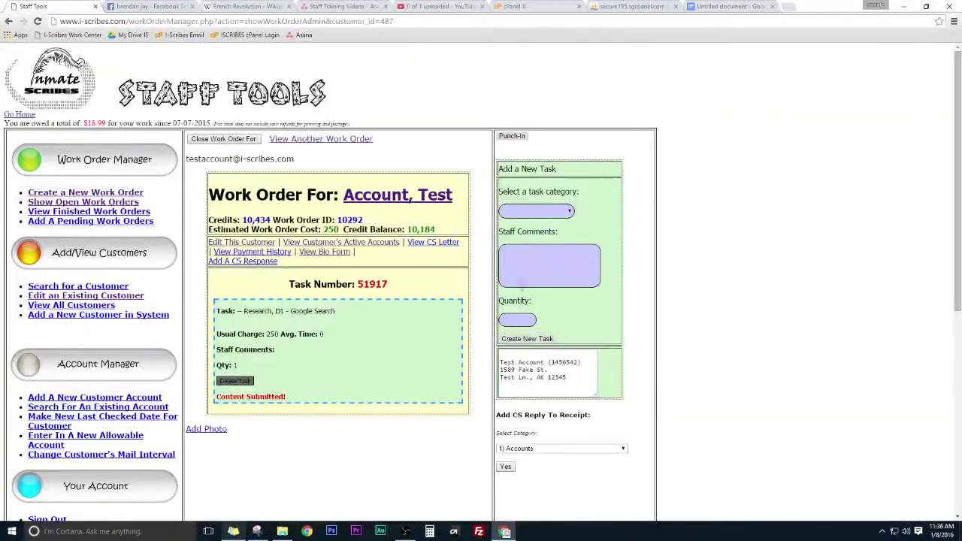
{"action": "left_click", "coordinate": [535, 211]}
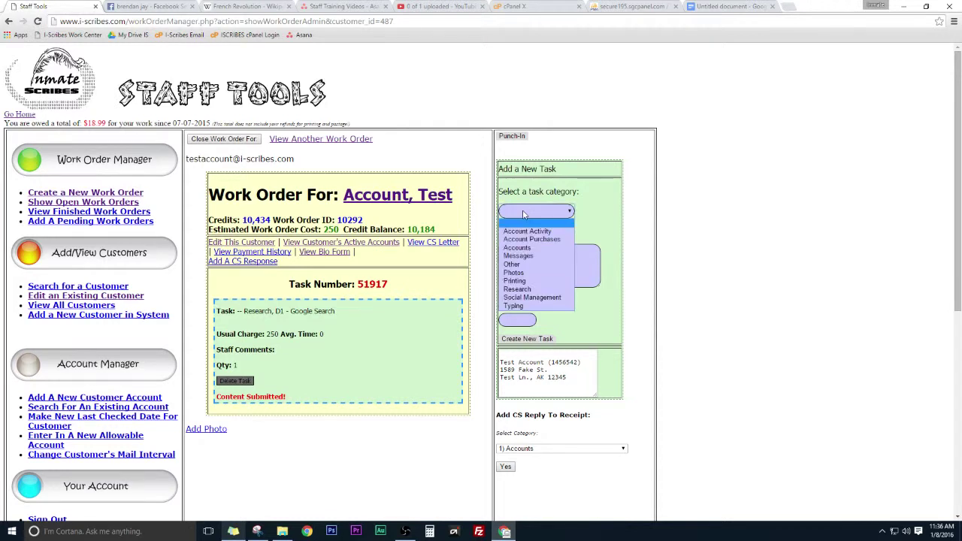
{"action": "left_click", "coordinate": [534, 283]}
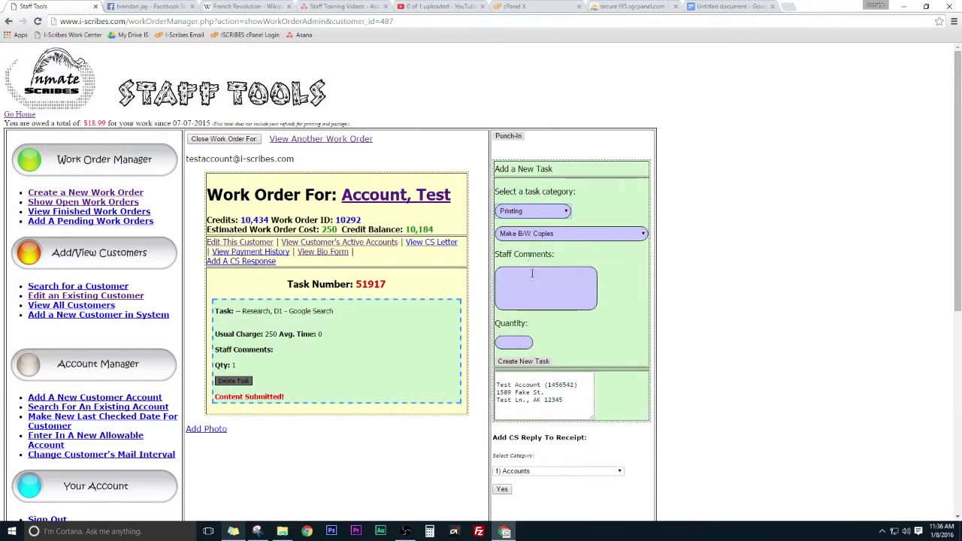
{"action": "left_click", "coordinate": [524, 236]}
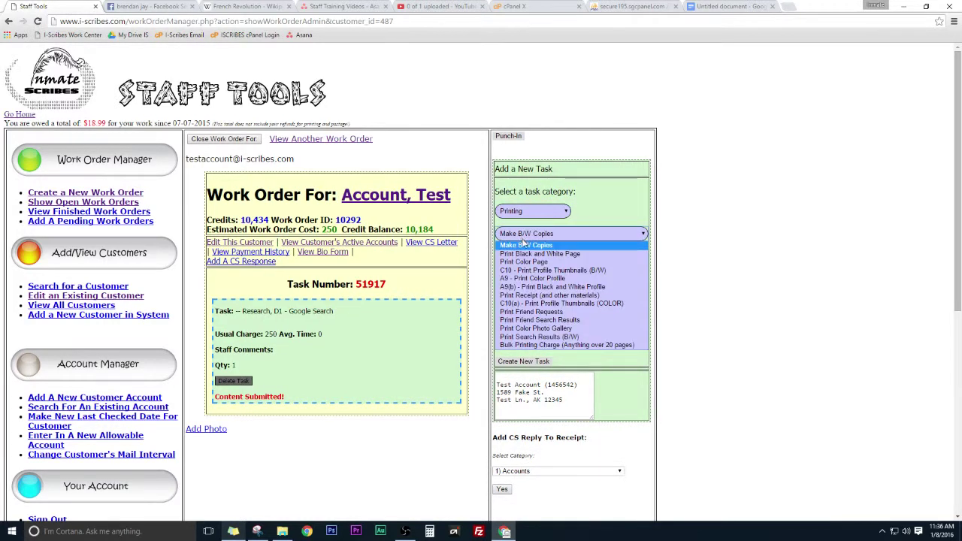
{"action": "left_click", "coordinate": [547, 337]}
{"action": "left_click", "coordinate": [516, 344]}
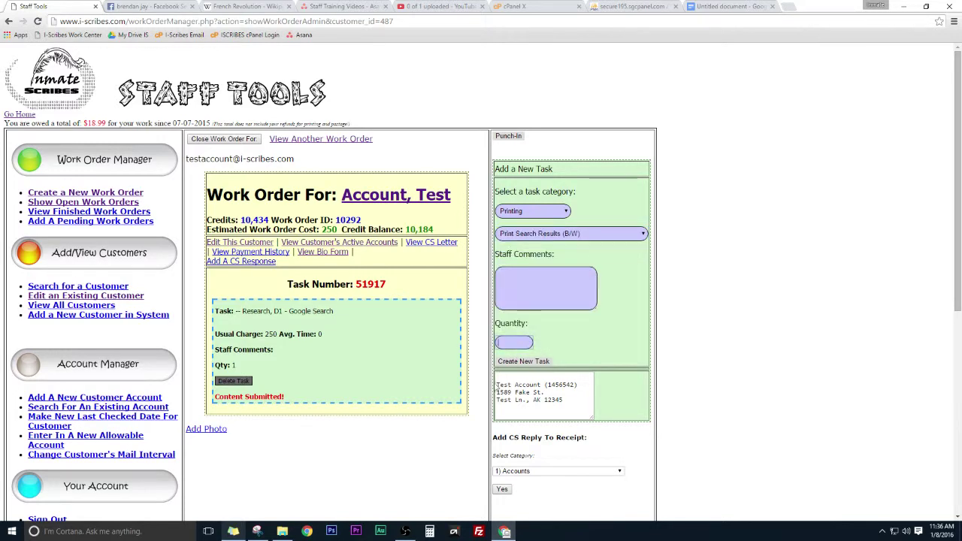
{"action": "type", "text": "5"}
{"action": "key", "text": "Return"}
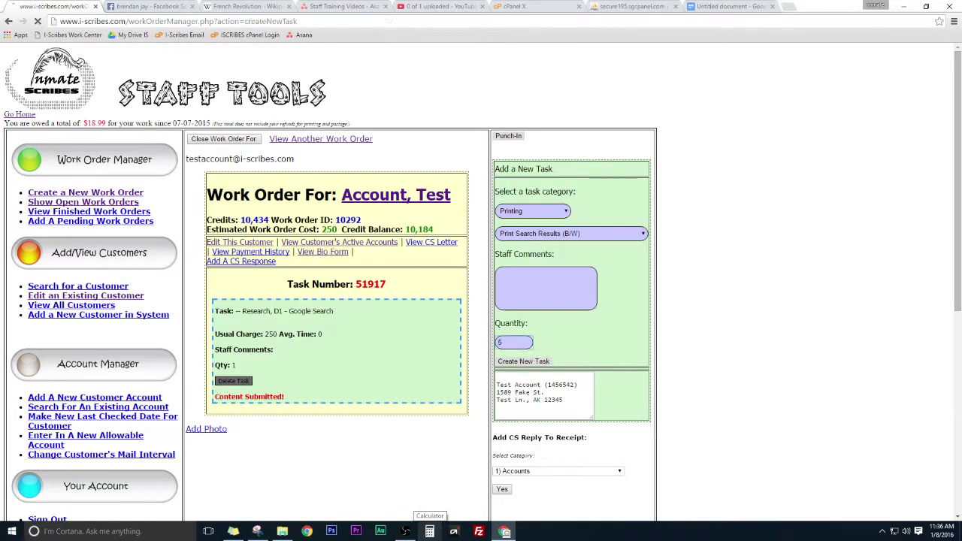
{"action": "scroll", "coordinate": [439, 306], "scroll_direction": "down", "scroll_amount": 3}
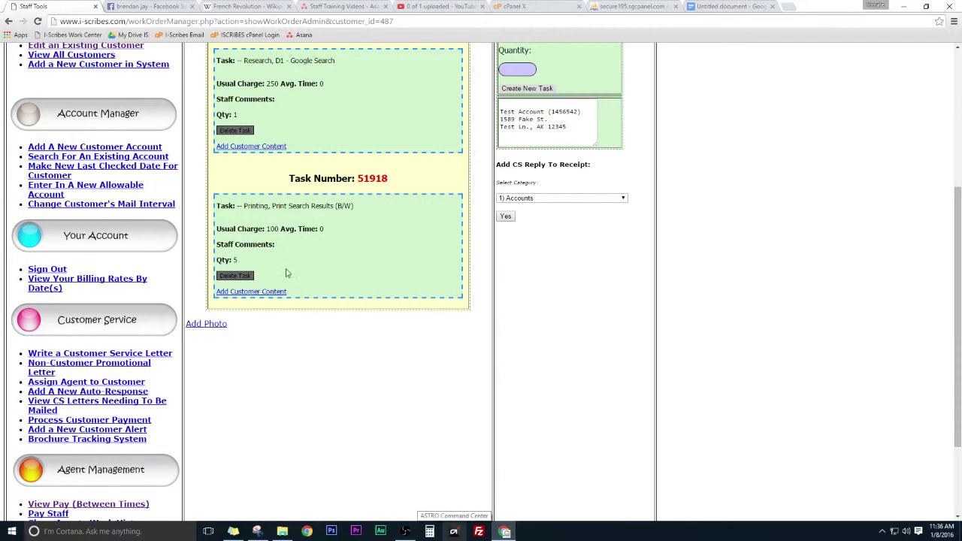
- Open the customer content entry for the Printing task and punch in to start the work timer
{"action": "left_click", "coordinate": [275, 290]}
{"action": "left_click", "coordinate": [278, 301]}
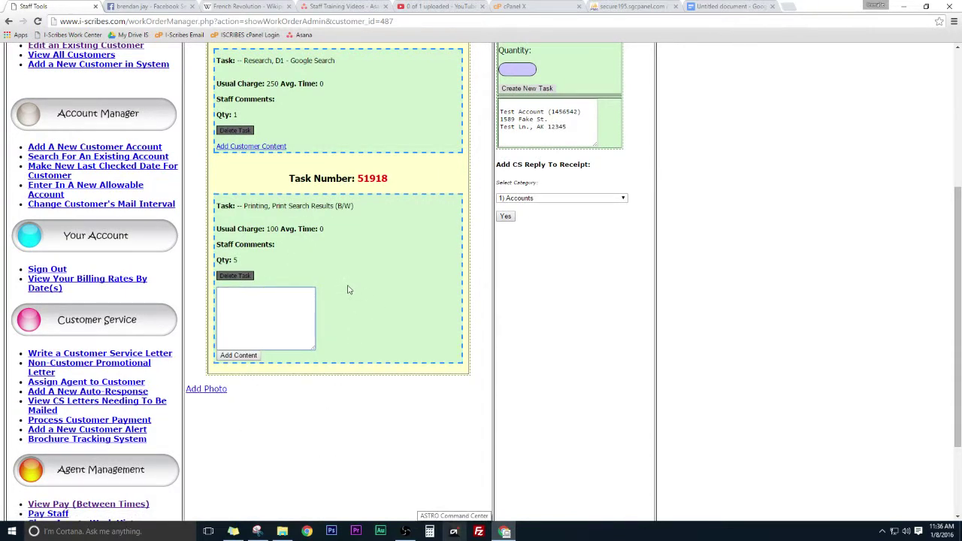
{"action": "scroll", "coordinate": [391, 267], "scroll_direction": "up", "scroll_amount": 3}
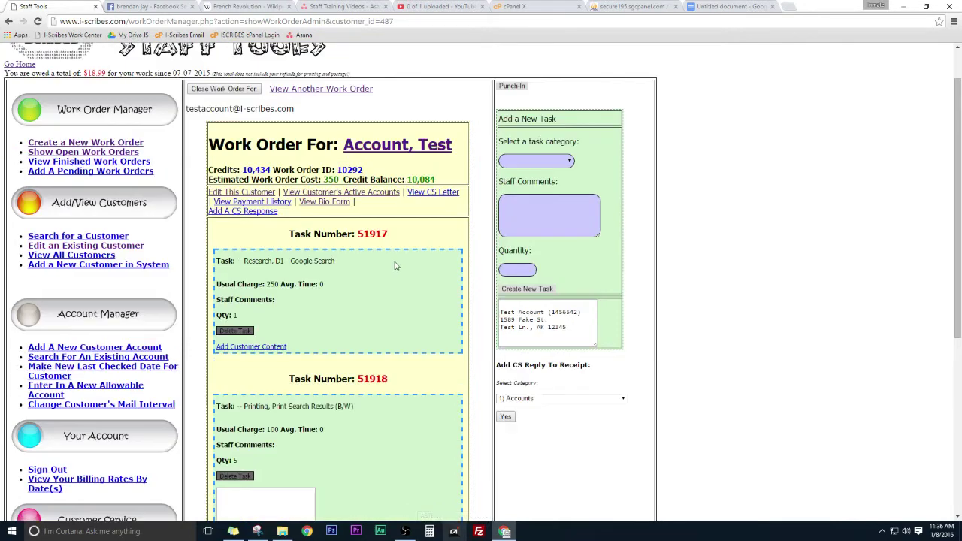
{"action": "left_click", "coordinate": [517, 87]}
- Choose the Other category and the Extra Postage task for the new task
{"action": "scroll", "coordinate": [364, 418], "scroll_direction": "down", "scroll_amount": 1}
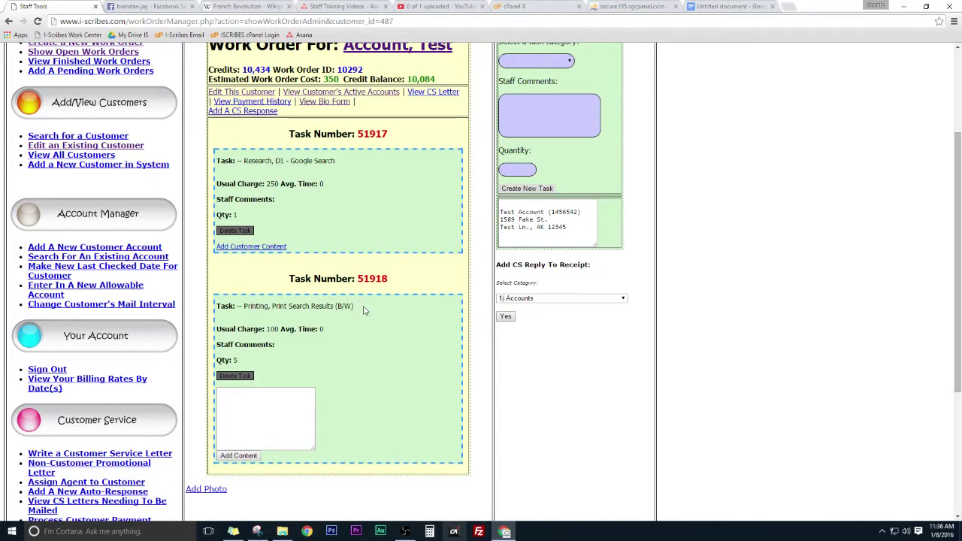
{"action": "left_click", "coordinate": [525, 62]}
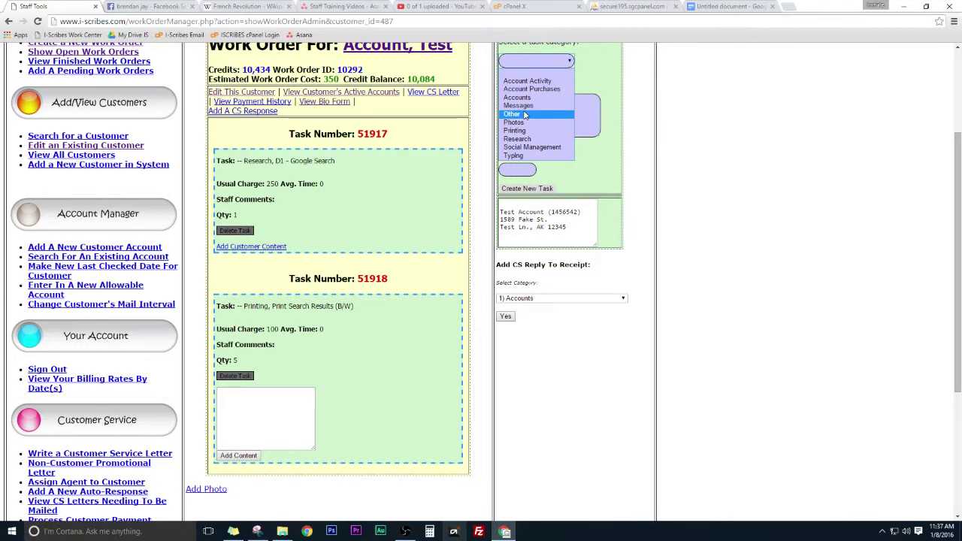
{"action": "left_click", "coordinate": [525, 114]}
{"action": "left_click", "coordinate": [526, 85]}
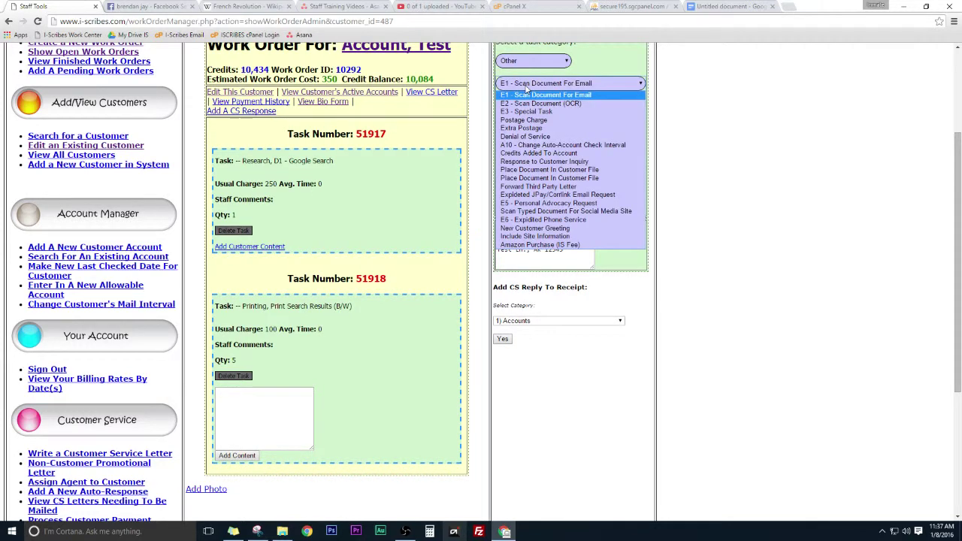
{"action": "left_click", "coordinate": [526, 128]}
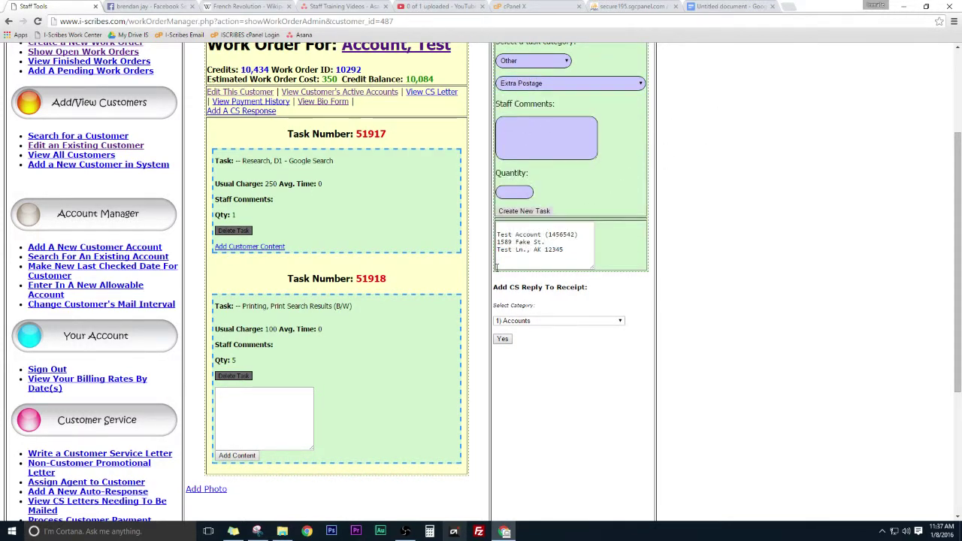
{"action": "scroll", "coordinate": [193, 414], "scroll_direction": "up", "scroll_amount": 2}
{"action": "scroll", "coordinate": [210, 406], "scroll_direction": "down", "scroll_amount": 3}
{"action": "scroll", "coordinate": [235, 398], "scroll_direction": "up", "scroll_amount": 3}
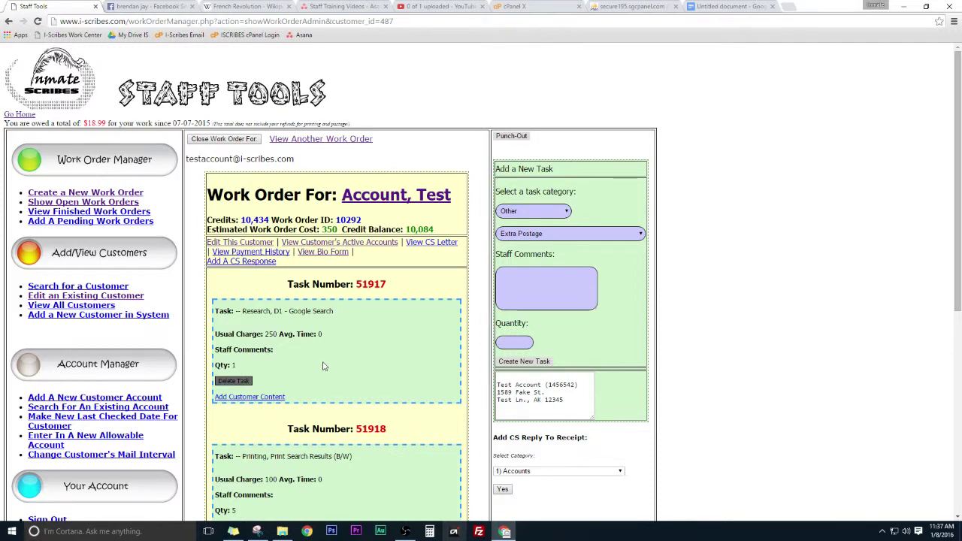
{"action": "scroll", "coordinate": [327, 372], "scroll_direction": "down", "scroll_amount": 2}
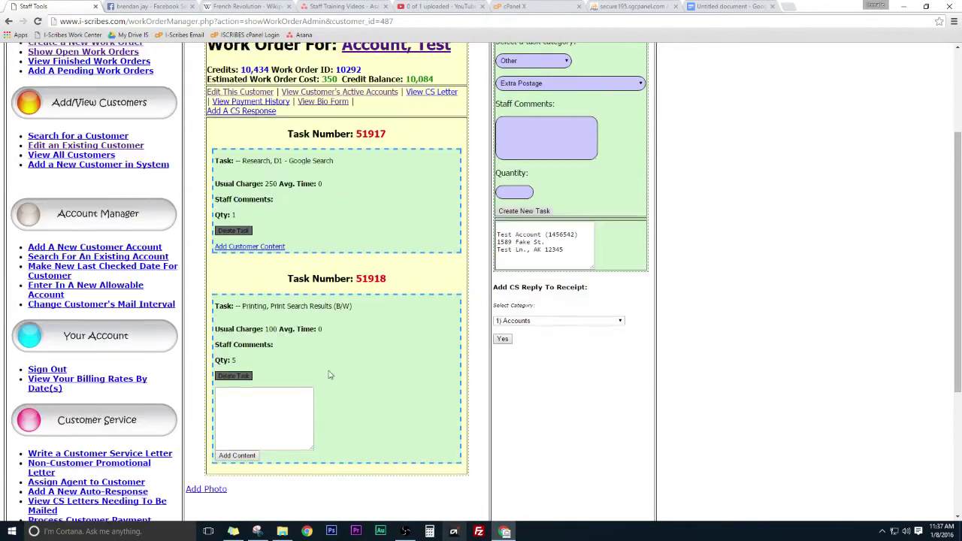
{"action": "left_click", "coordinate": [294, 414]}
- Return to the Google results for "french revolution" and open the HISTORY.com article in a new tab
{"action": "left_click", "coordinate": [162, 6]}
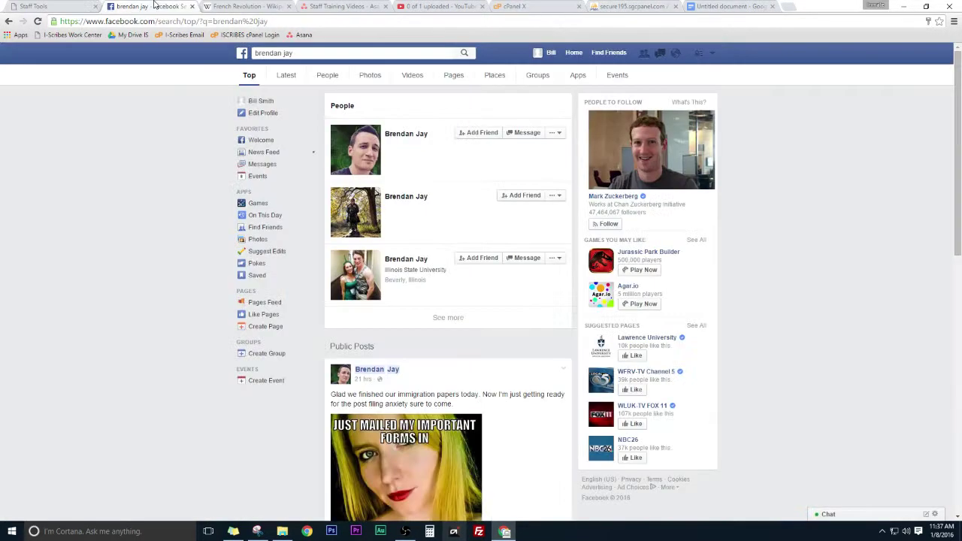
{"action": "left_click", "coordinate": [237, 6]}
{"action": "left_click", "coordinate": [14, 20]}
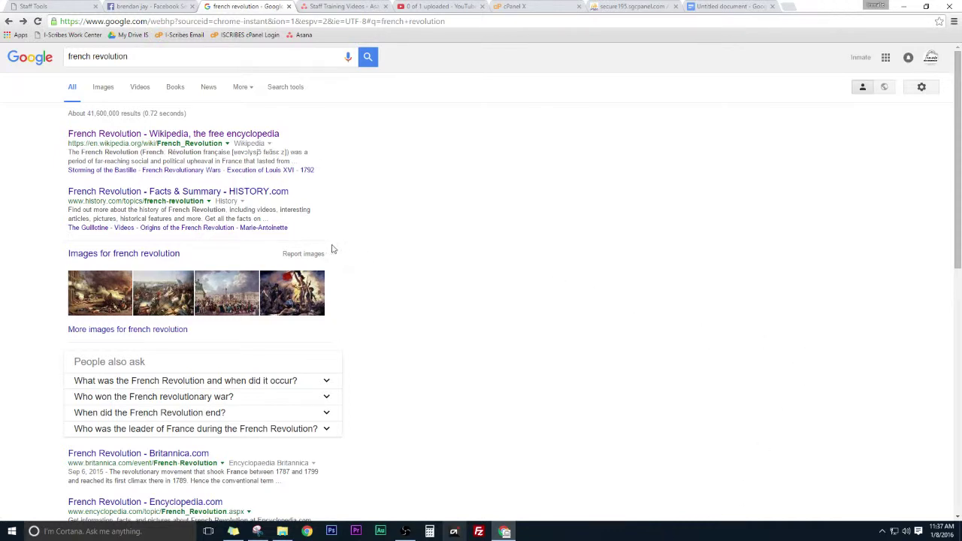
{"action": "right_click", "coordinate": [261, 194]}
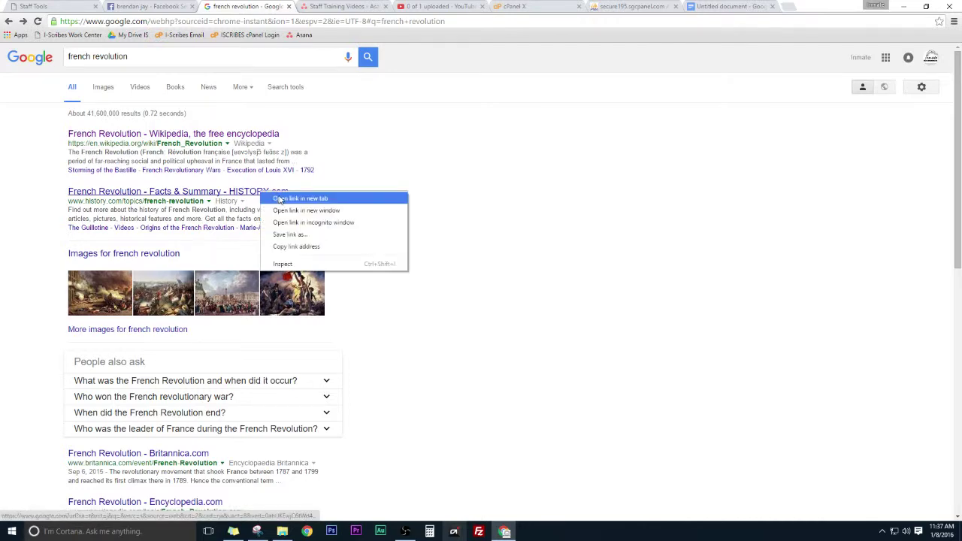
{"action": "left_click", "coordinate": [299, 198]}
{"action": "key", "text": "ctrl+Tab"}
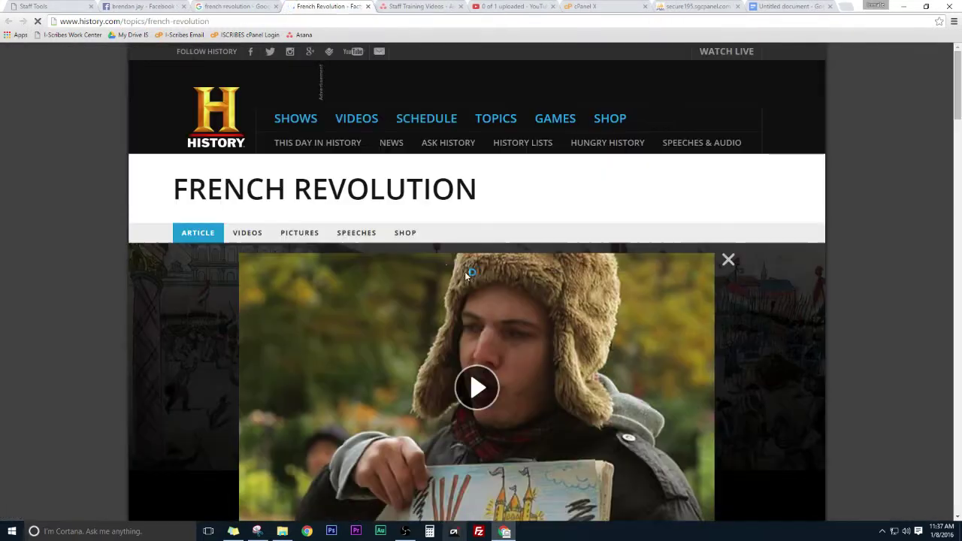
- Skim the HISTORY.com article to its end, and close it together with the Google results
{"action": "scroll", "coordinate": [441, 462], "scroll_direction": "down", "scroll_amount": 20}
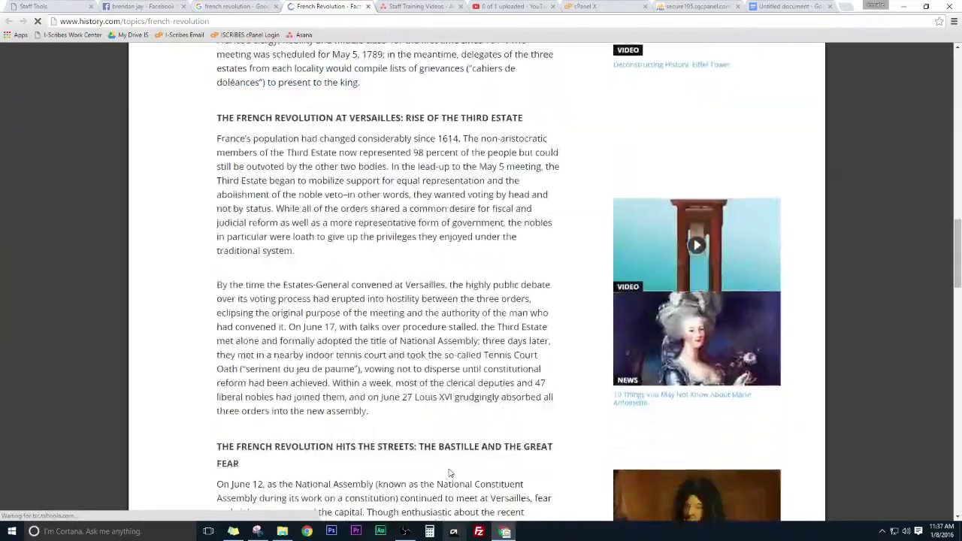
{"action": "scroll", "coordinate": [453, 472], "scroll_direction": "down", "scroll_amount": 15}
{"action": "scroll", "coordinate": [456, 466], "scroll_direction": "up", "scroll_amount": 17}
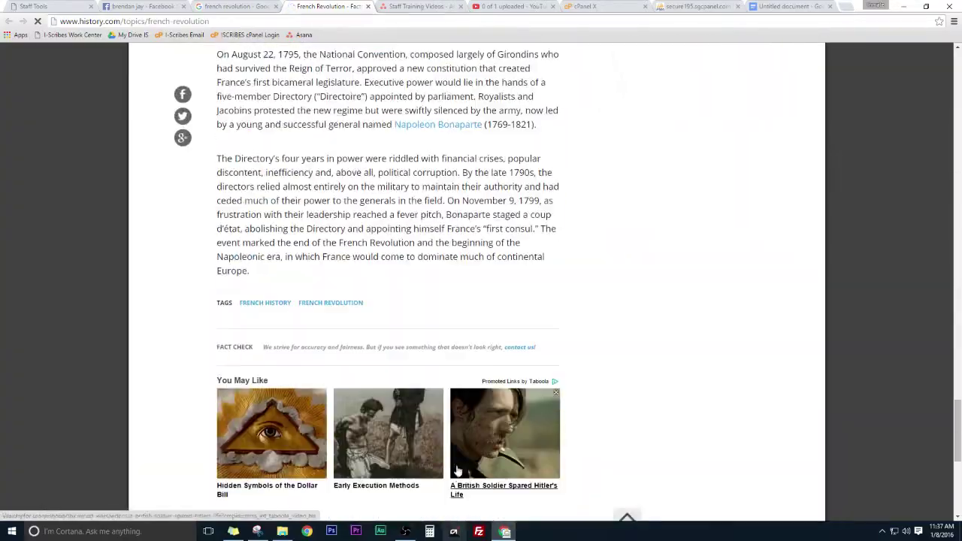
{"action": "scroll", "coordinate": [458, 469], "scroll_direction": "up", "scroll_amount": 20}
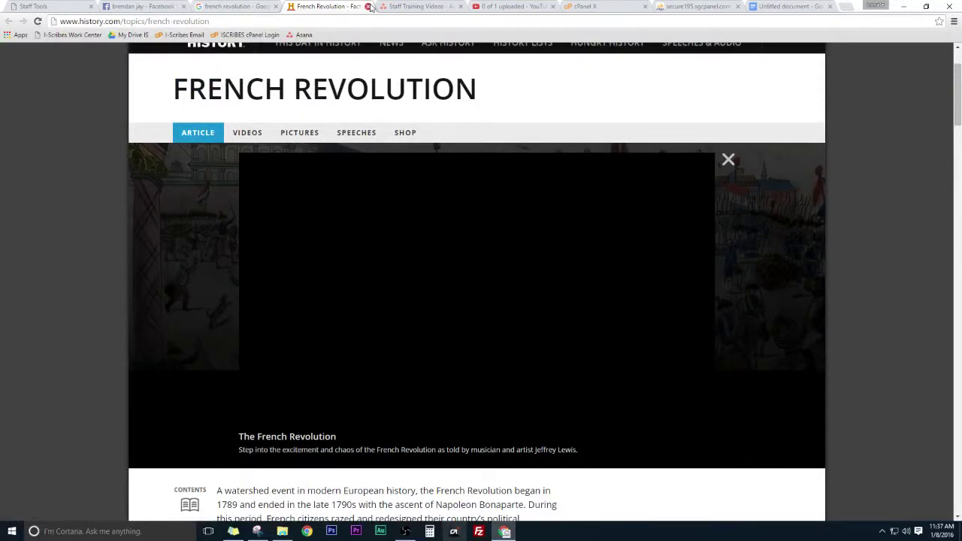
{"action": "key", "text": "ctrl+w"}
{"action": "left_click", "coordinate": [275, 7]}
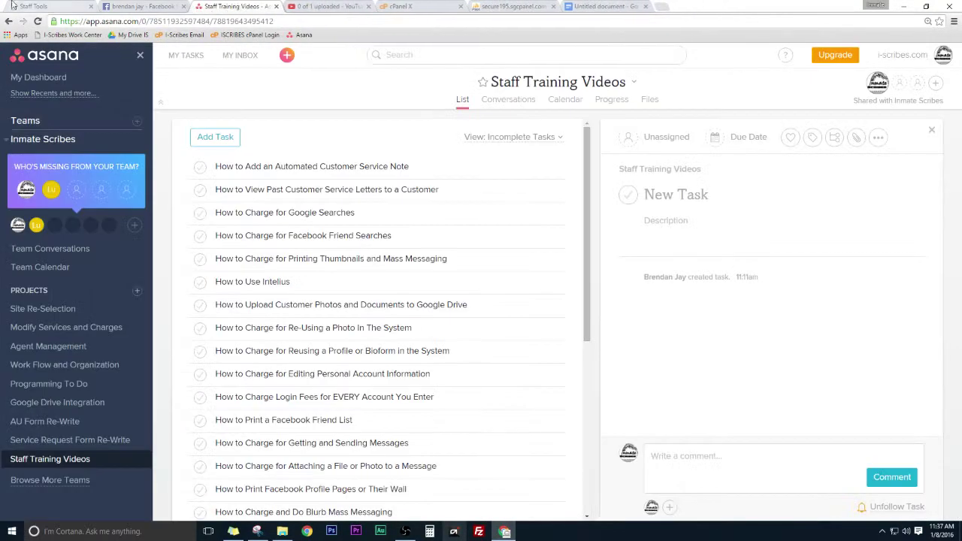
- Switch back to Staff Tools, close the test account's work order and open the finished work orders
{"action": "left_click", "coordinate": [30, 6]}
{"action": "scroll", "coordinate": [353, 376], "scroll_direction": "up", "scroll_amount": 2}
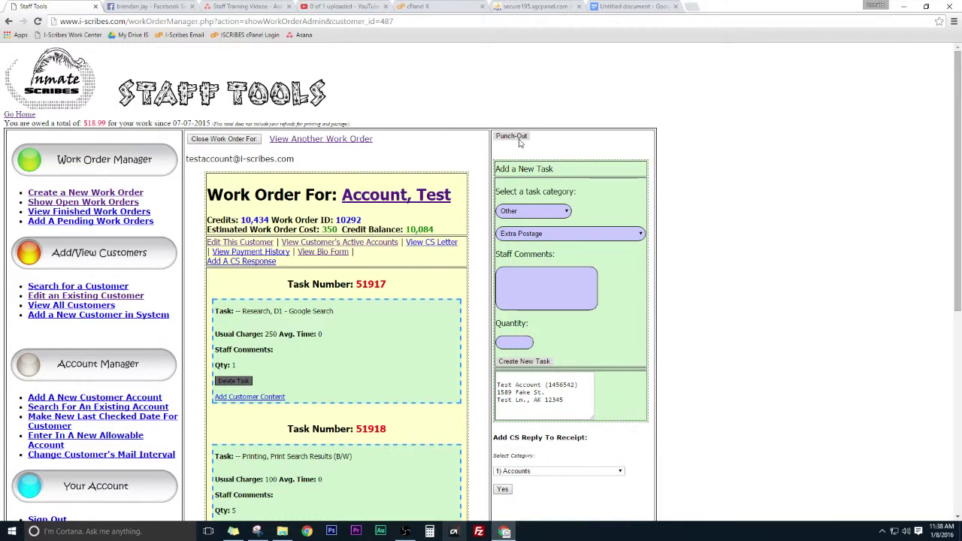
{"action": "left_click", "coordinate": [235, 142]}
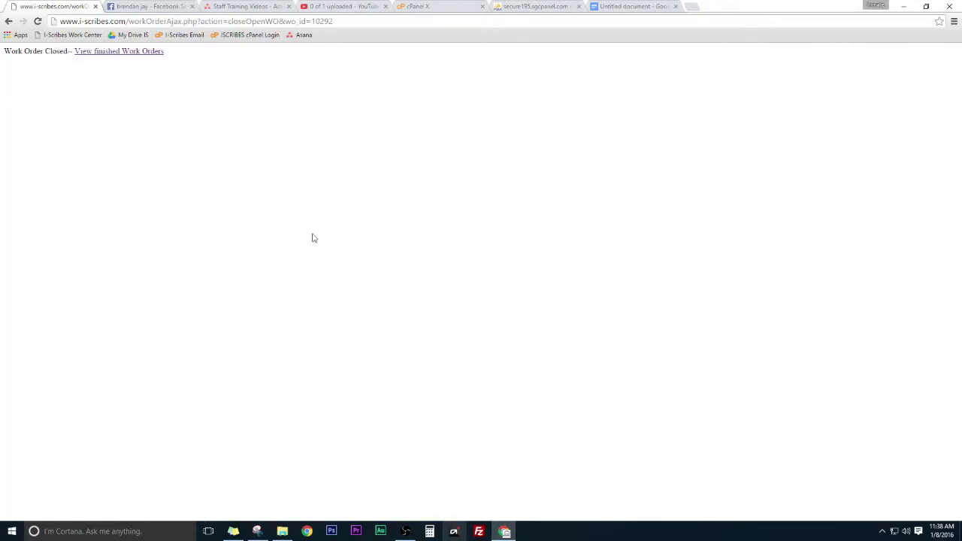
{"action": "left_click", "coordinate": [118, 51]}
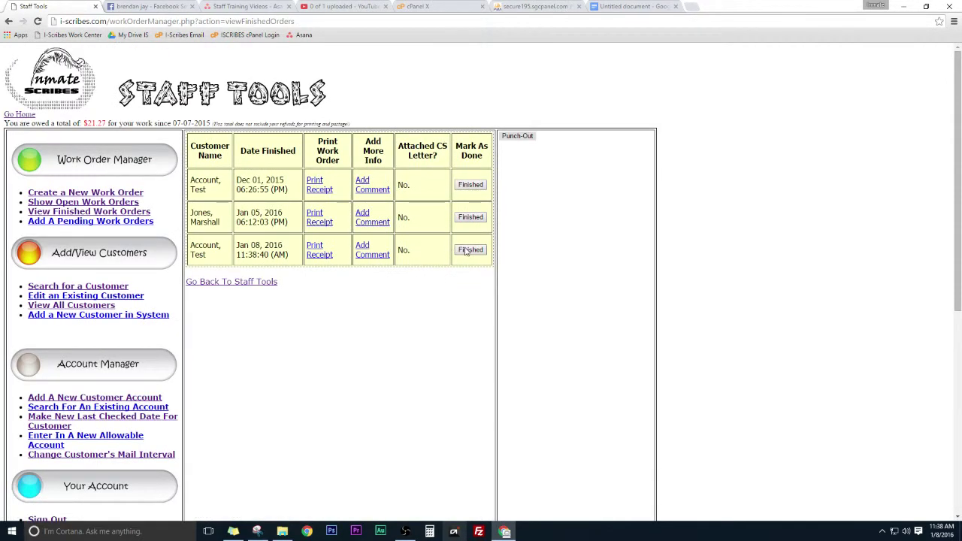
- Mark the Jan 08, 2016 work order as finished after checking its receipt, and punch out
{"action": "left_click", "coordinate": [314, 254]}
{"action": "left_click", "coordinate": [8, 21]}
{"action": "left_click", "coordinate": [469, 250]}
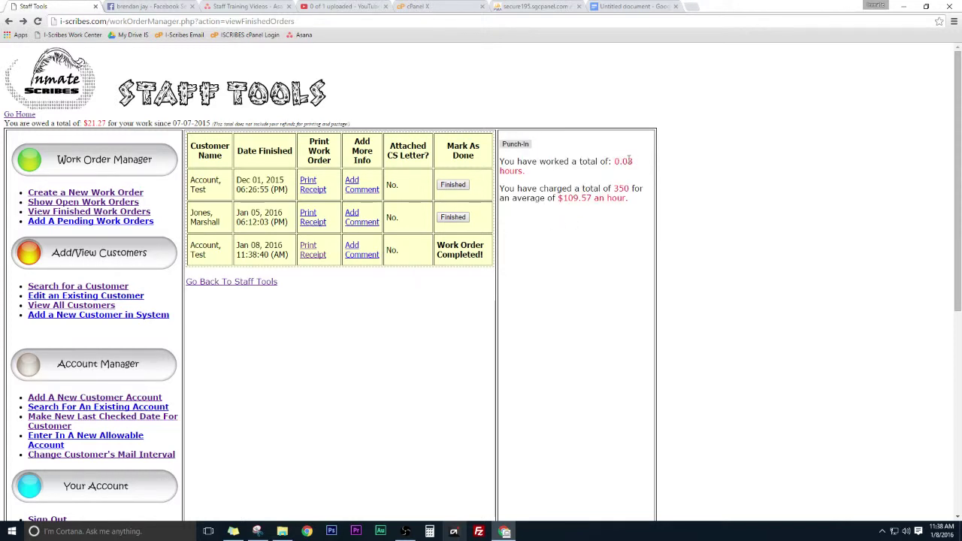
- Examine the charged total in the work summary and open the form for creating a new work order
{"action": "left_click", "coordinate": [577, 189]}
{"action": "left_click_drag", "start_coordinate": [611, 188], "coordinate": [632, 188]}
{"action": "left_click", "coordinate": [633, 188]}
{"action": "left_click", "coordinate": [89, 193]}
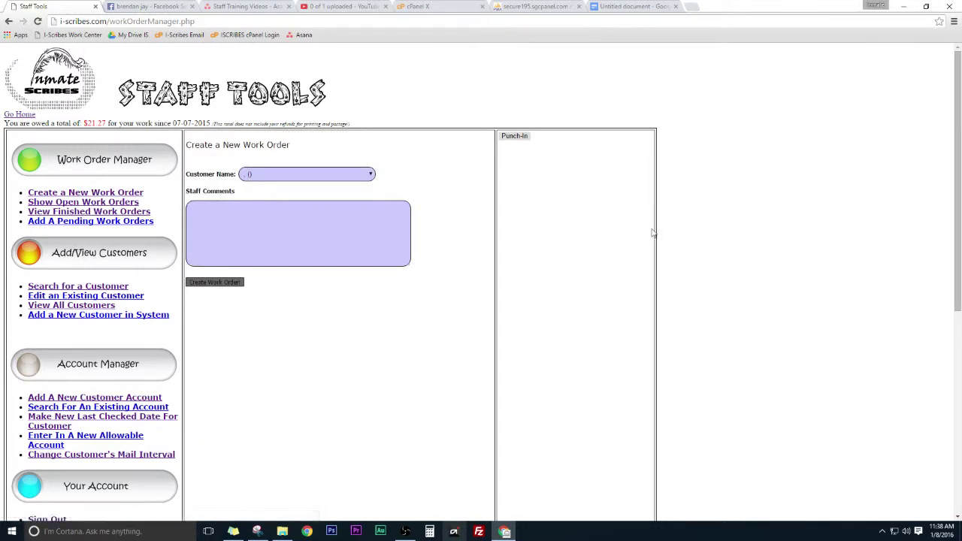